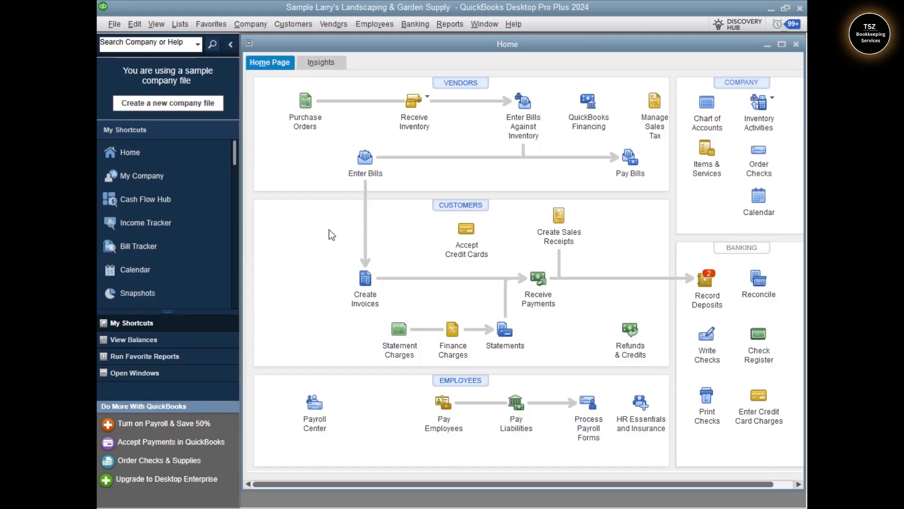
- Check the QuickBooks Desktop update list for available updates and close the update window
left_click(514, 25)
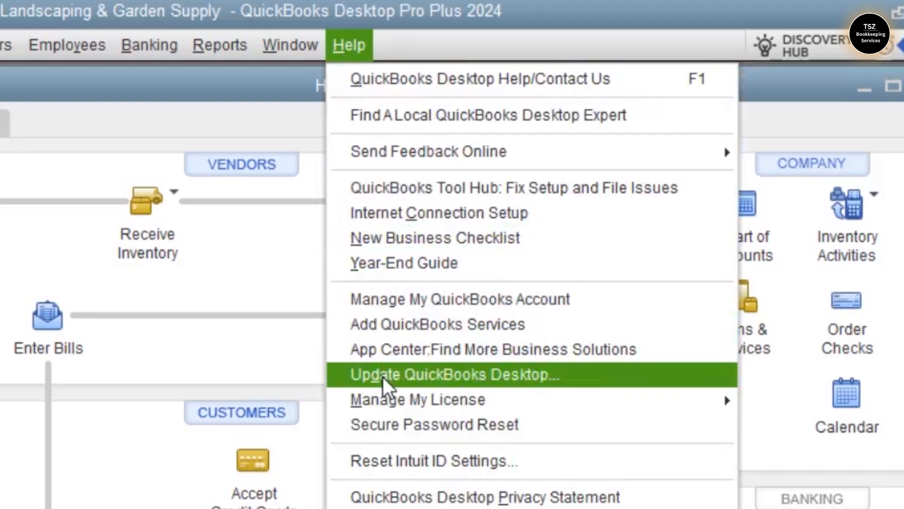
left_click(384, 384)
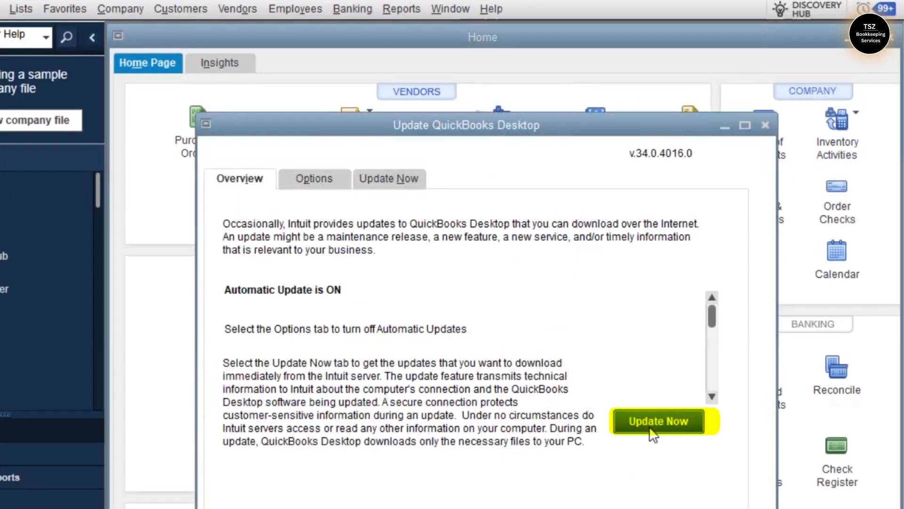
left_click(651, 431)
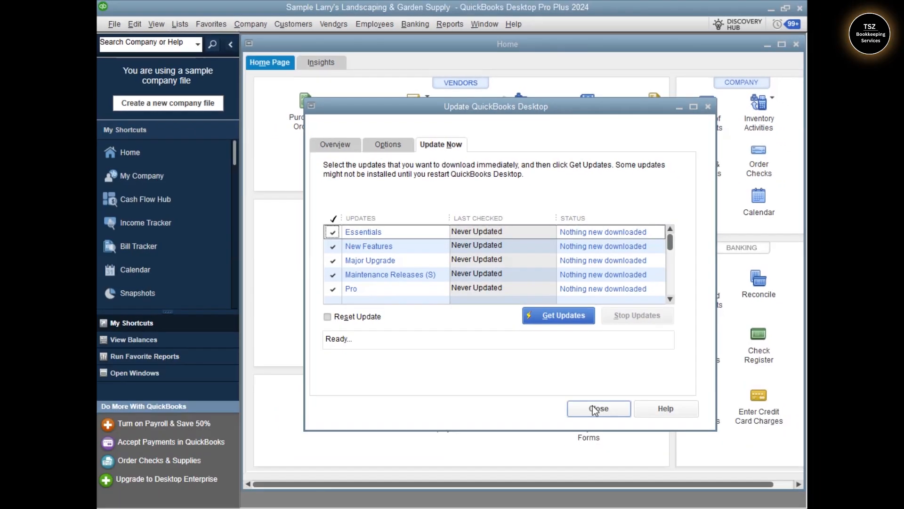
left_click(593, 408)
- Run Verify Data on the company file, allowing open windows to close, and dismiss the result message
left_click(115, 24)
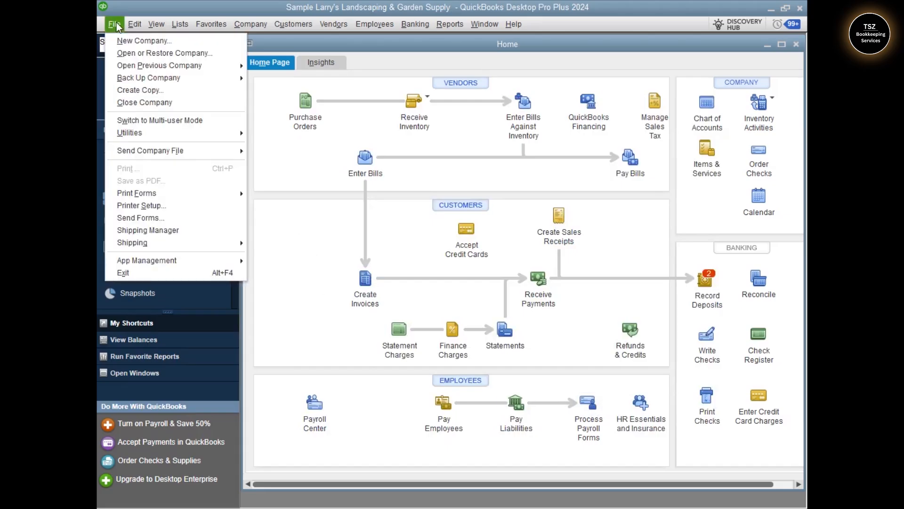
left_click(174, 97)
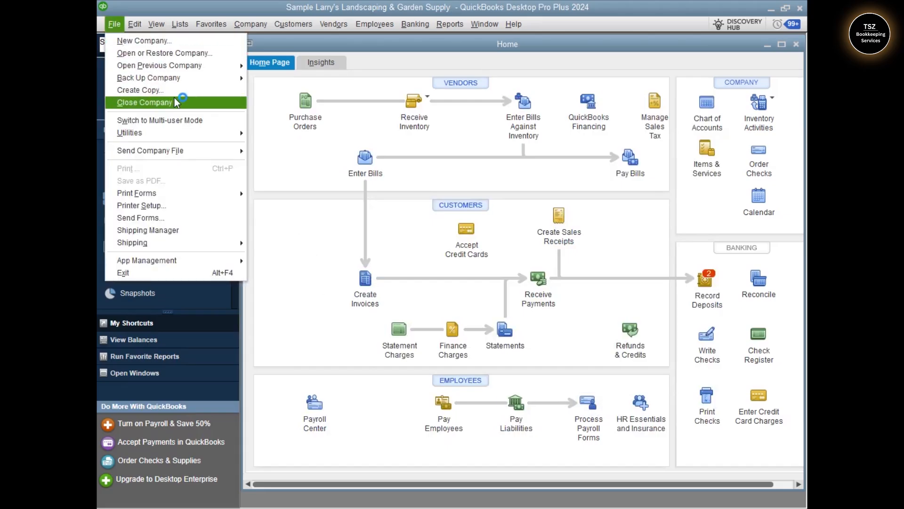
mouse_move(194, 134)
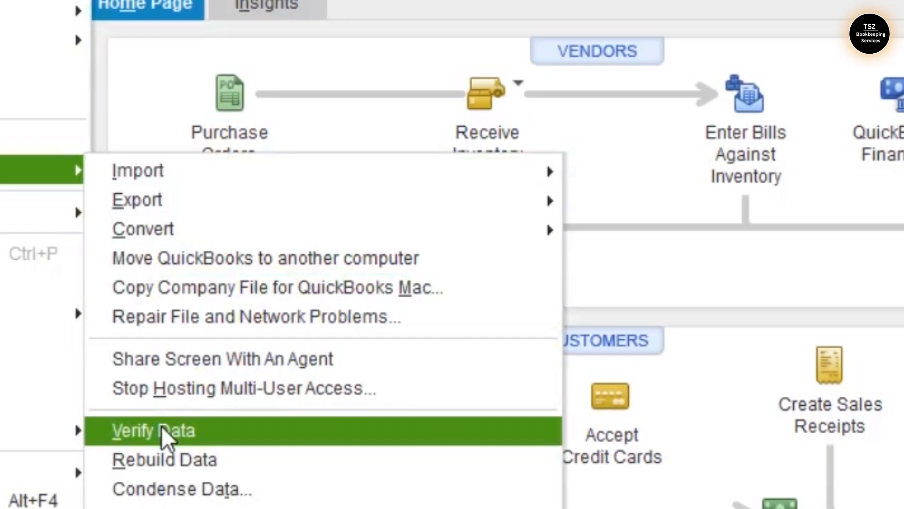
left_click(163, 431)
left_click(369, 329)
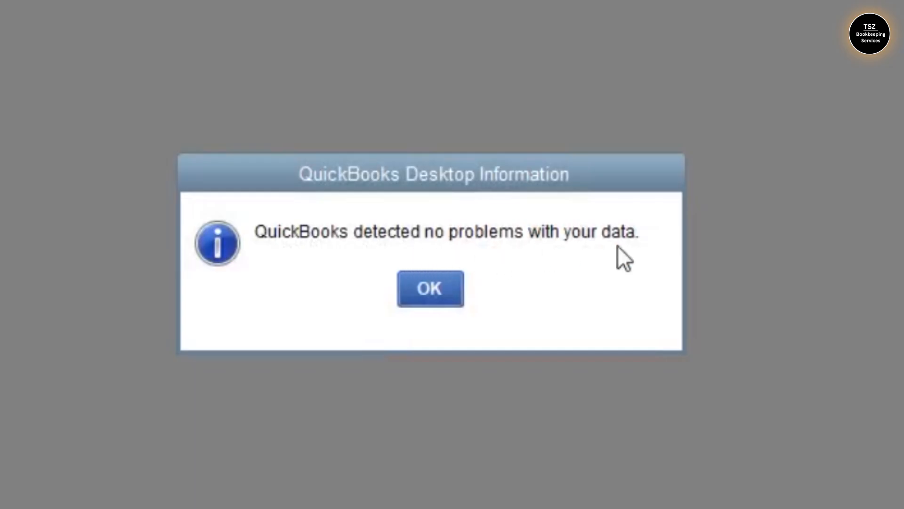
left_click(446, 292)
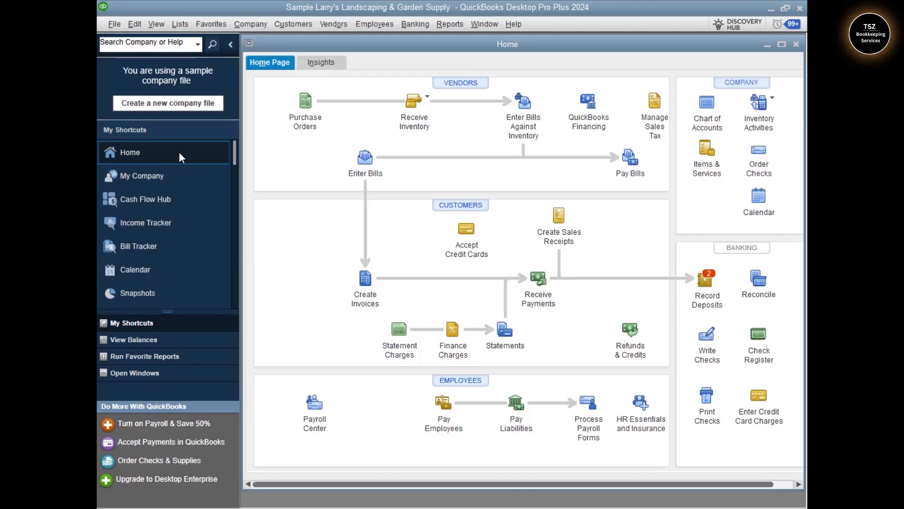
- Start Rebuild Data on the company file, accepting the closing of all open windows and the required backup
left_click(114, 24)
mouse_move(246, 134)
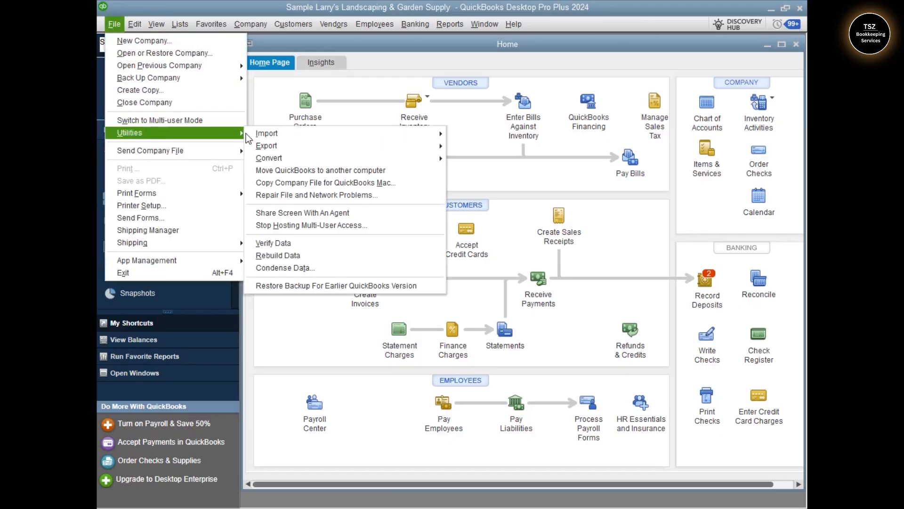
left_click(278, 255)
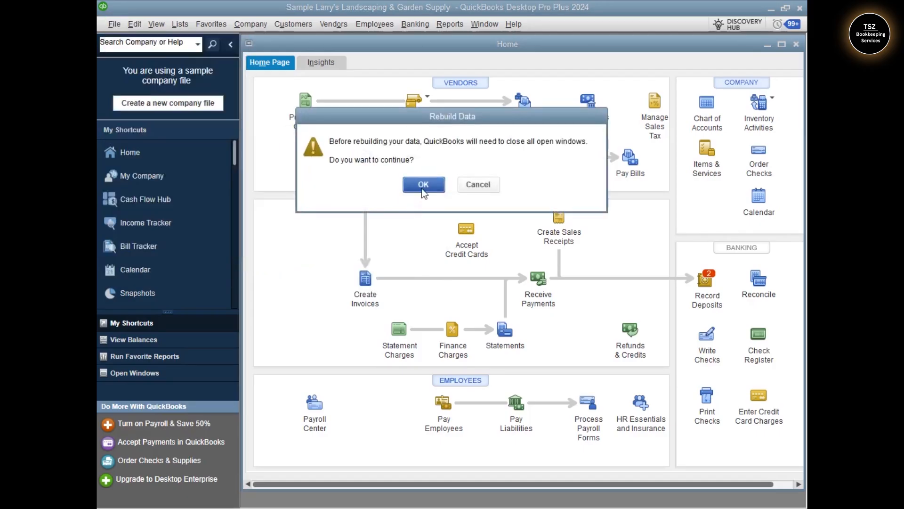
left_click(423, 184)
left_click(445, 193)
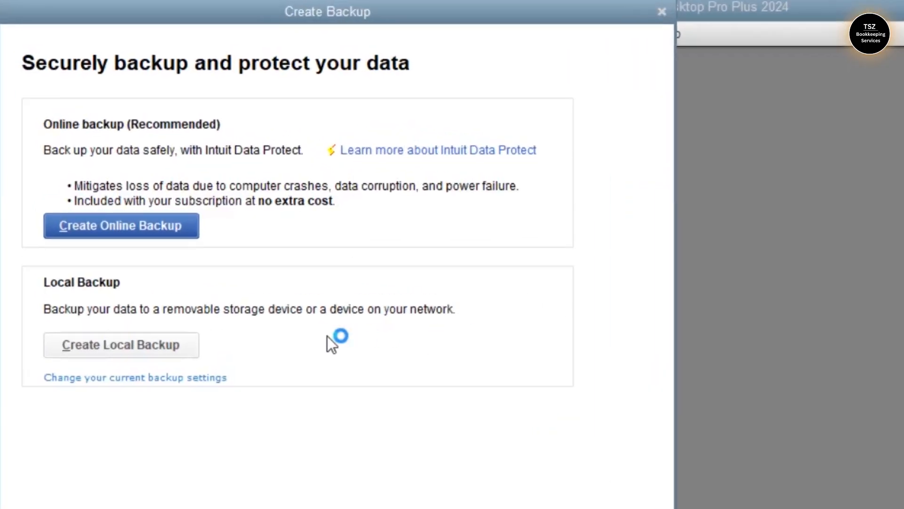
- Create a local backup with the Desktop as backup location and save it as a QBW Backup (*.QBB) file
left_click(136, 352)
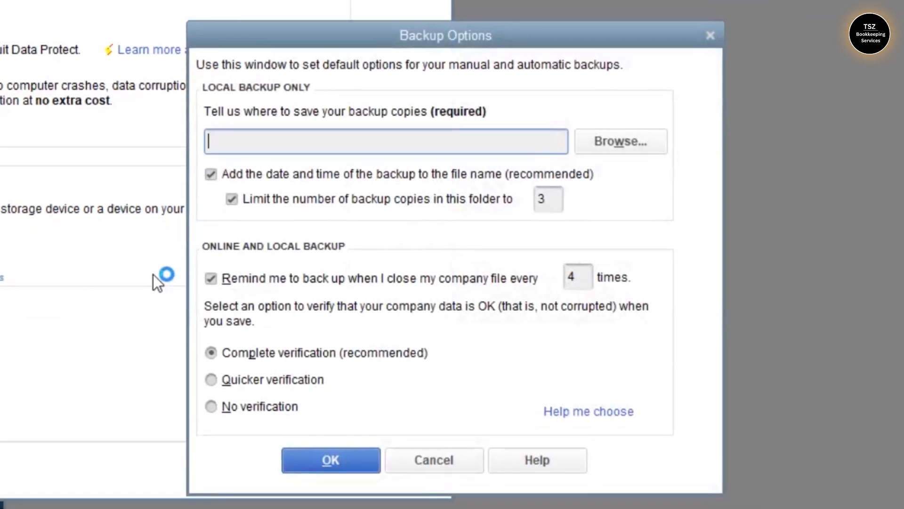
left_click(635, 136)
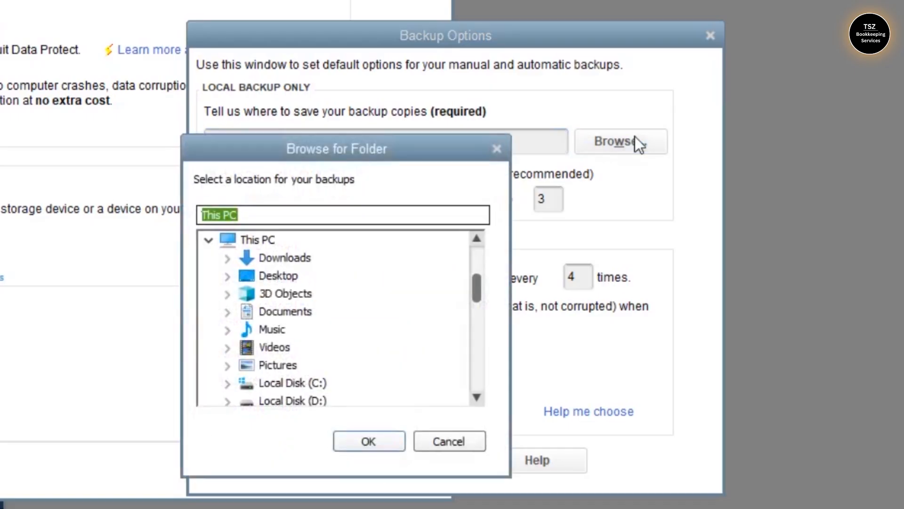
left_click(282, 276)
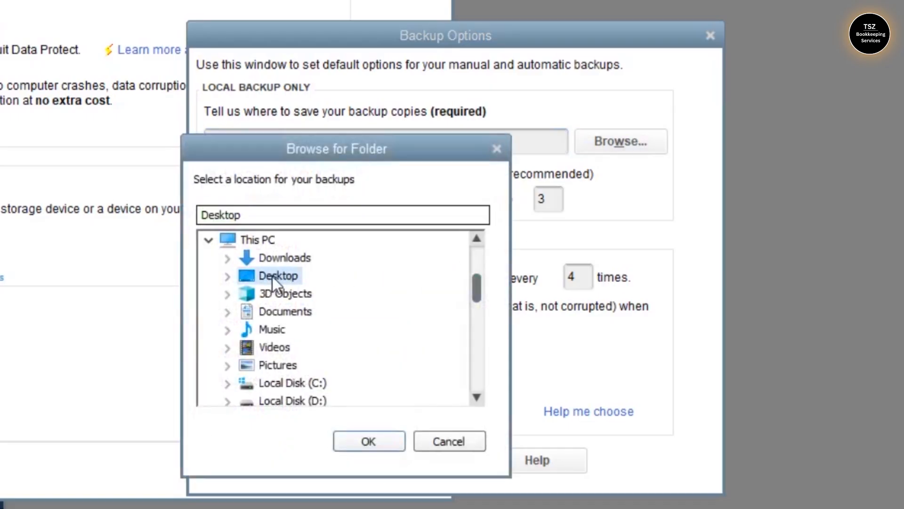
left_click(363, 442)
left_click(421, 218)
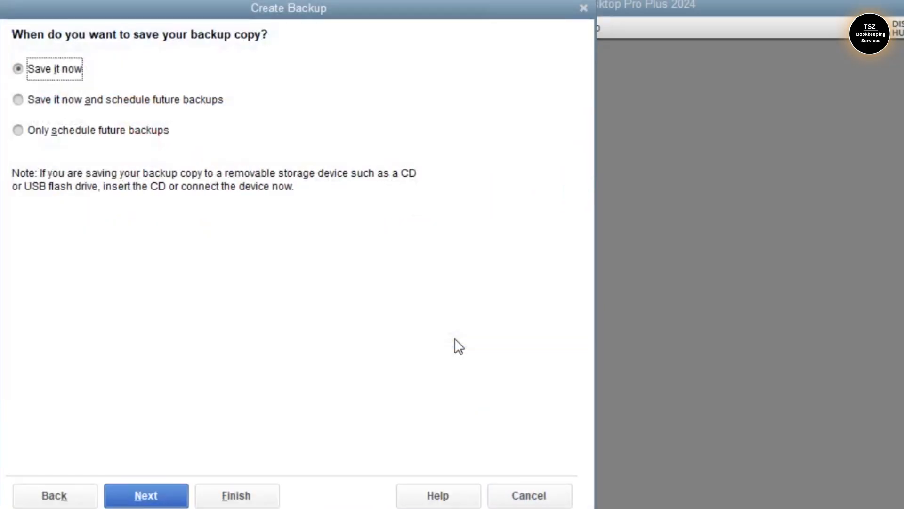
left_click(141, 494)
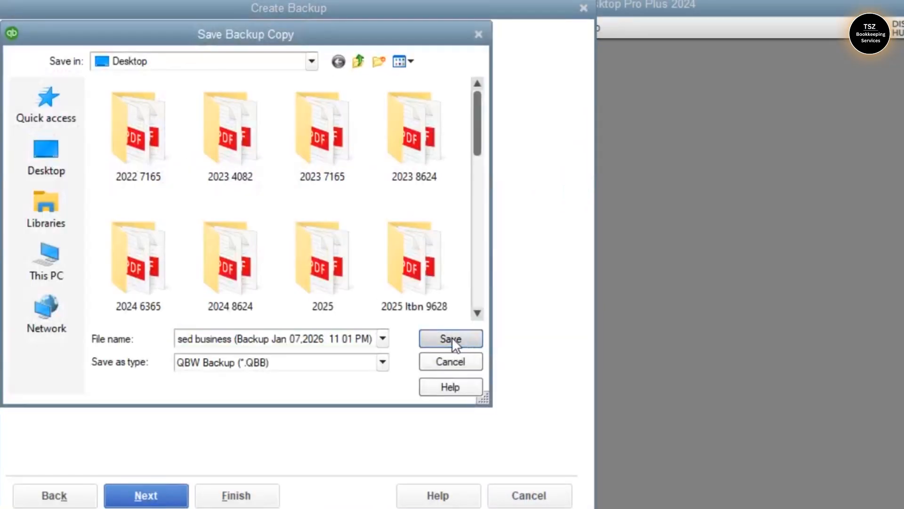
left_click(451, 338)
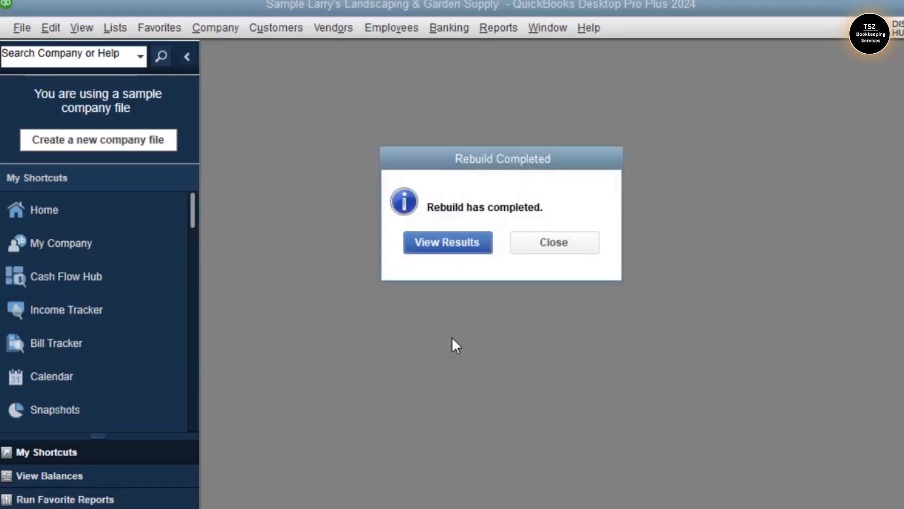
- Examine the issues found in the rebuild results, close the results window and return to the Home page
left_click(451, 239)
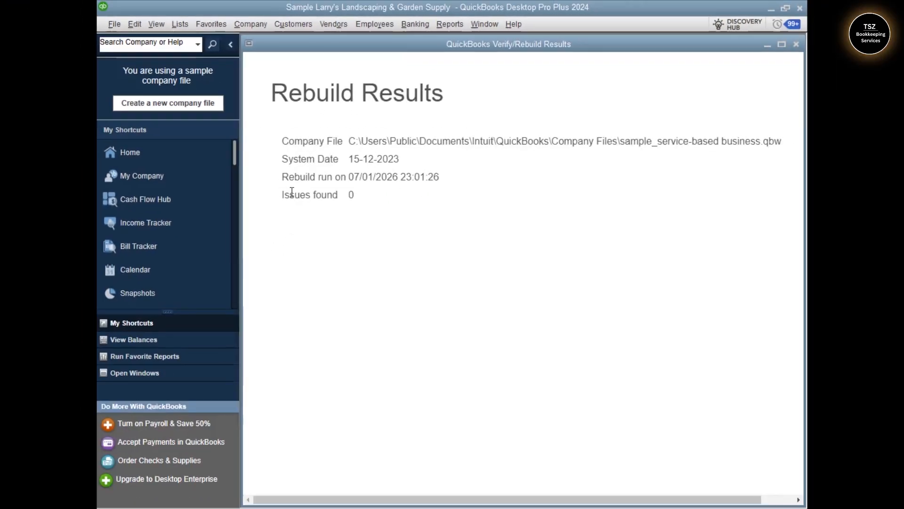
left_click_drag(280, 193, 355, 194)
left_click(351, 195)
left_click(797, 46)
left_click(158, 153)
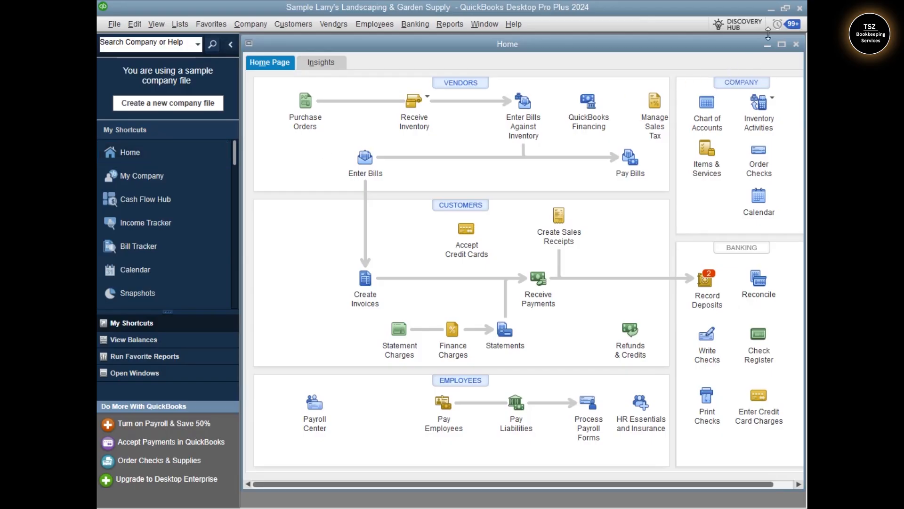
- Exit QuickBooks Desktop and open Programs and Features in the Windows Control Panel
left_click(799, 8)
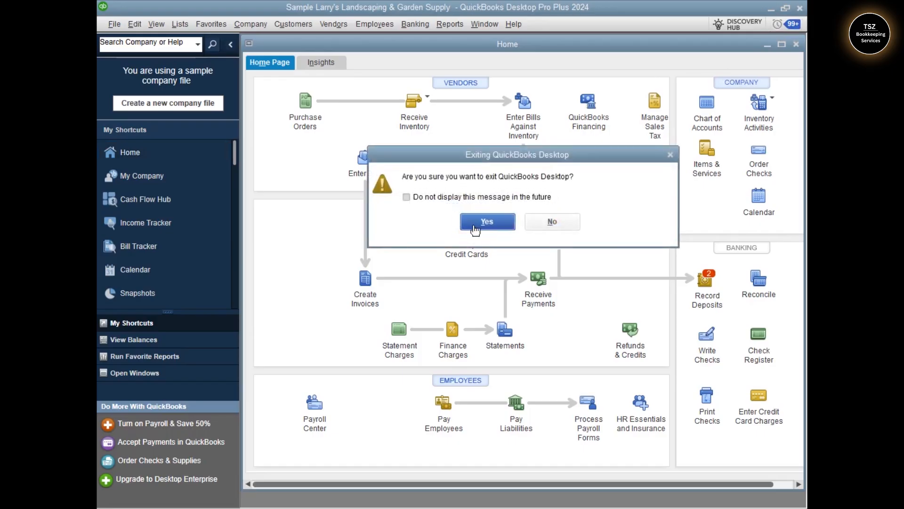
left_click(474, 230)
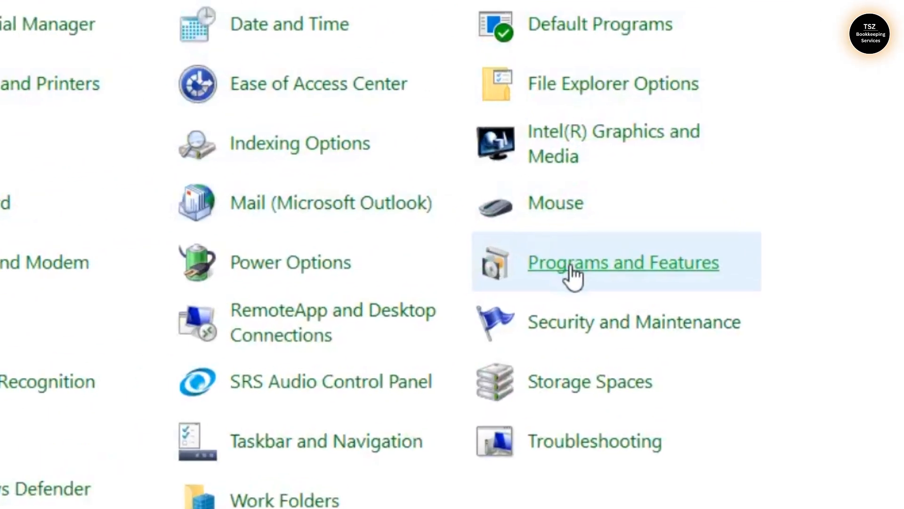
left_click(620, 258)
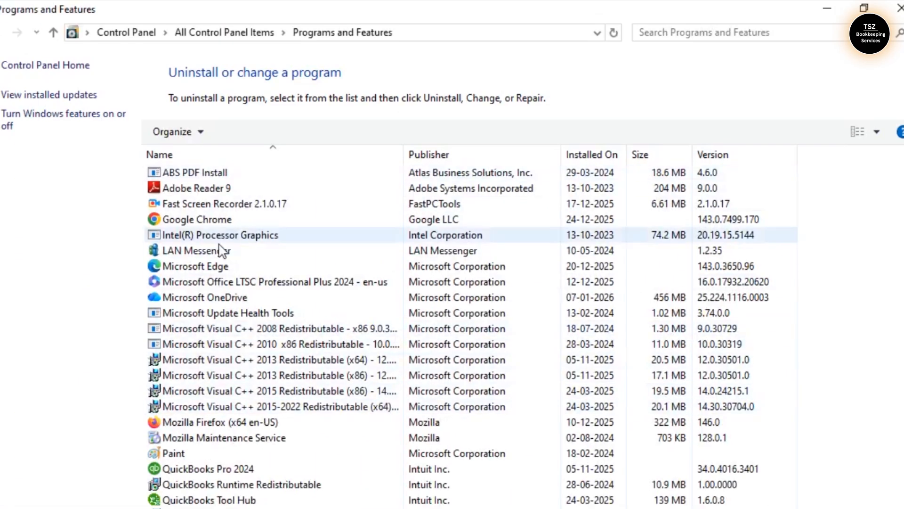
- Run the maintenance wizard for QuickBooks Pro 2024 with the Repair option and finish the repair
left_click(204, 469)
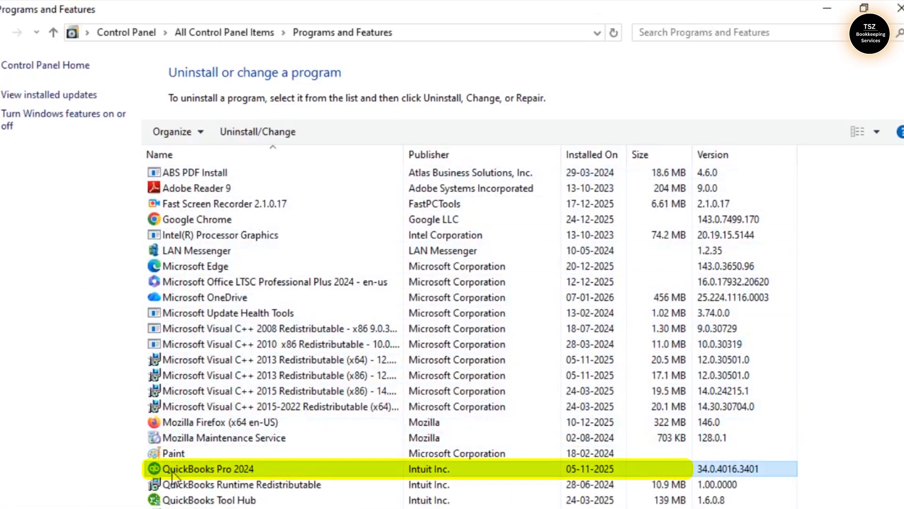
left_click(253, 132)
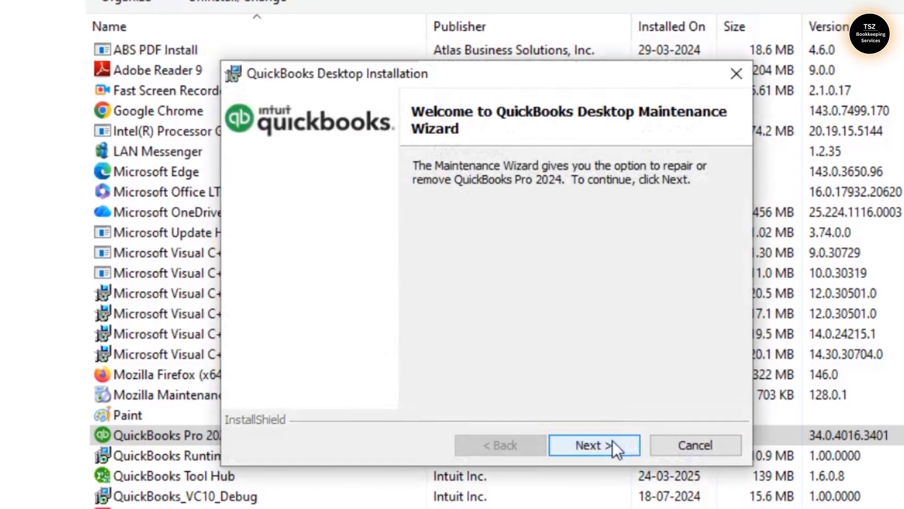
left_click(583, 450)
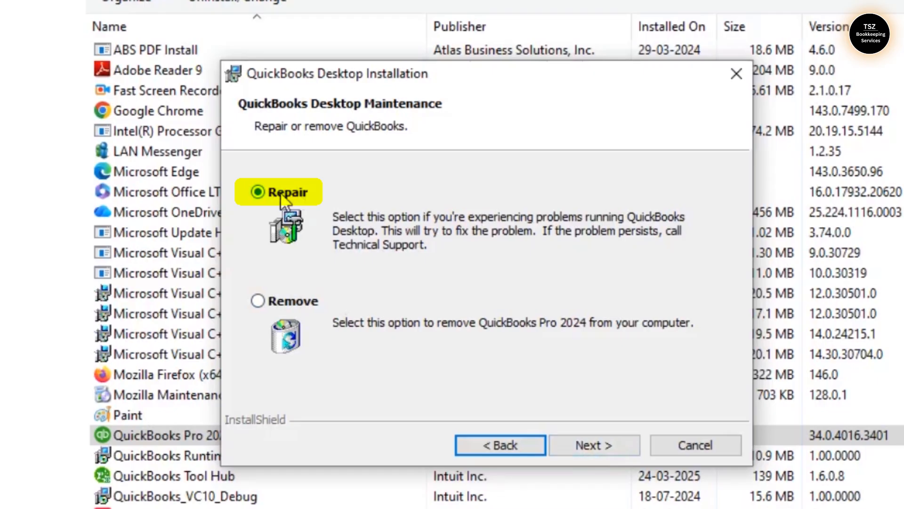
left_click(575, 443)
left_click(575, 443)
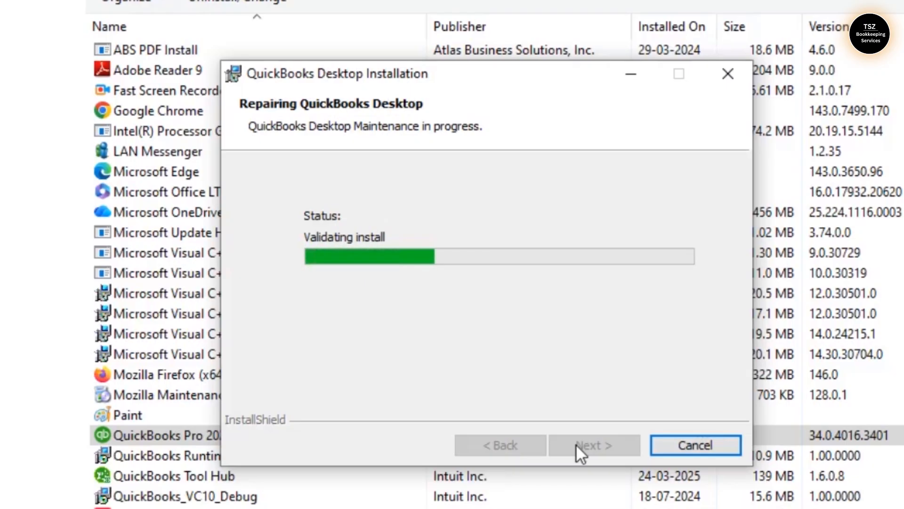
left_click(575, 444)
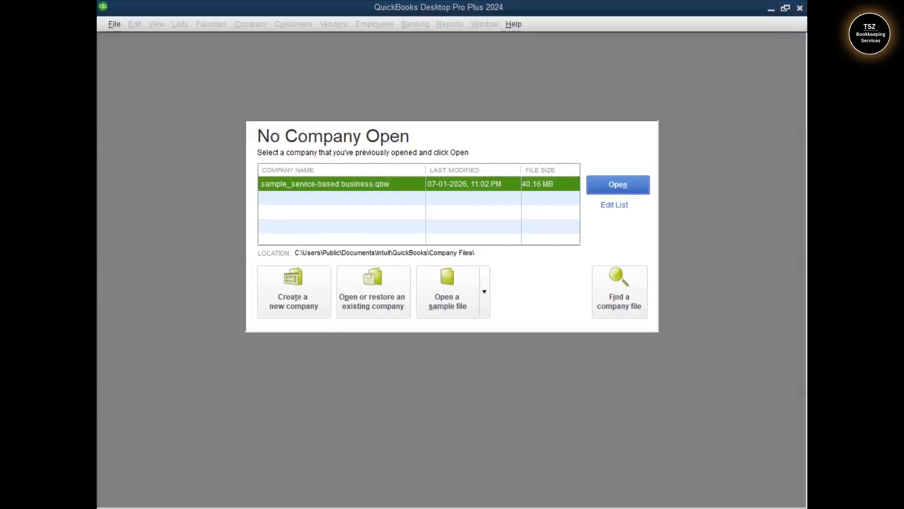
- Open the sample_service-based business.qbw company file in QuickBooks Desktop and dismiss the vehicle mileage message for good without copying data
left_click(621, 184)
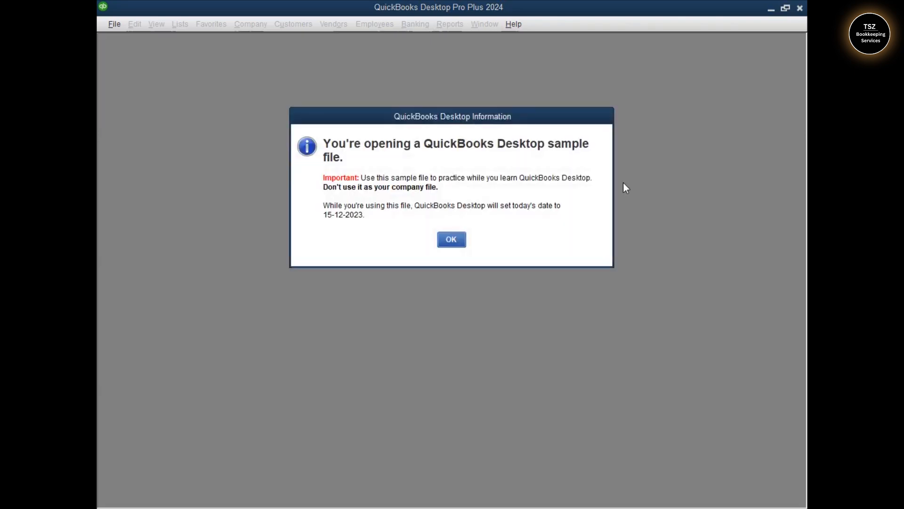
left_click(460, 240)
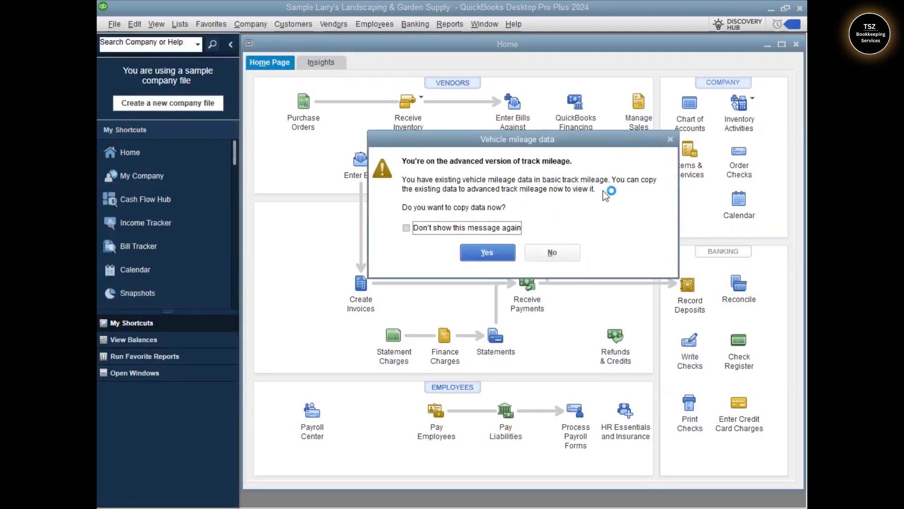
left_click(495, 229)
left_click(670, 139)
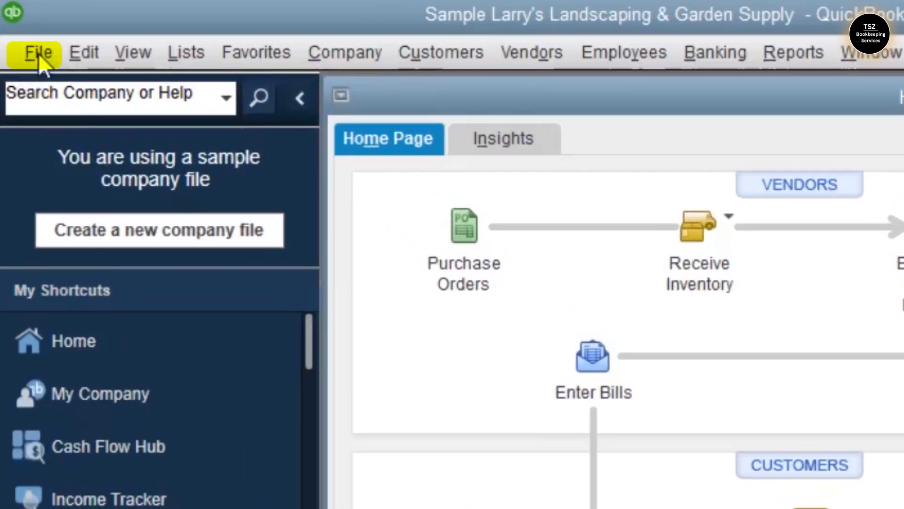
- Start a new local backup of the company file and proceed to choosing its save location
left_click(114, 24)
mouse_move(302, 177)
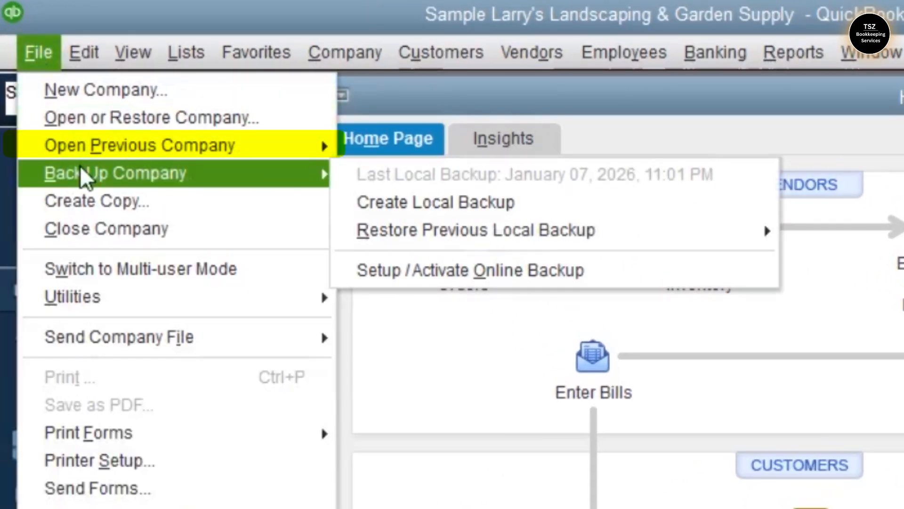
left_click(399, 202)
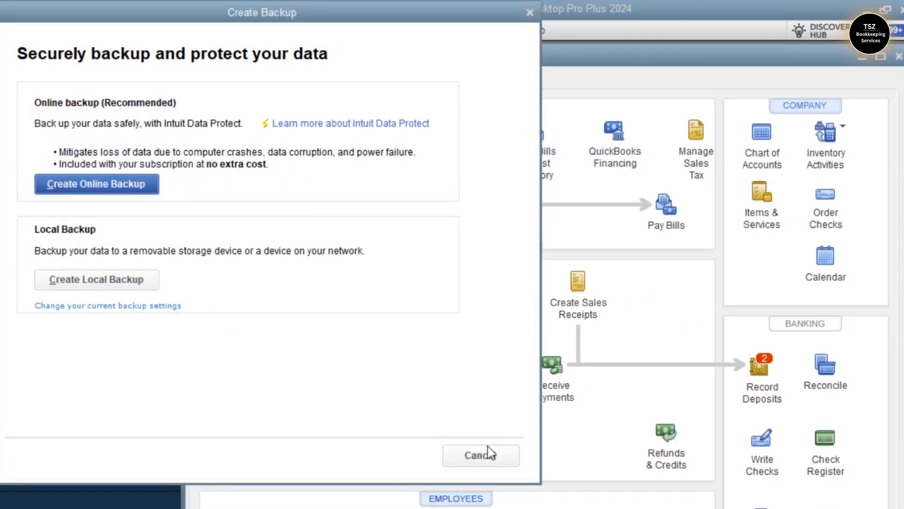
left_click(125, 288)
left_click(134, 455)
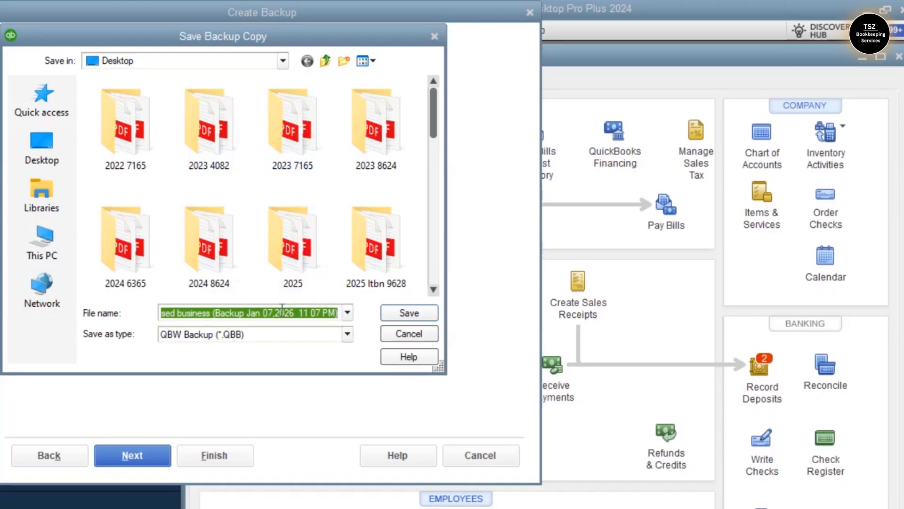
- Set the backup's save location to C:\Users\Public\Public Documents\Intuit\QuickBooks\Company Files
left_click(52, 236)
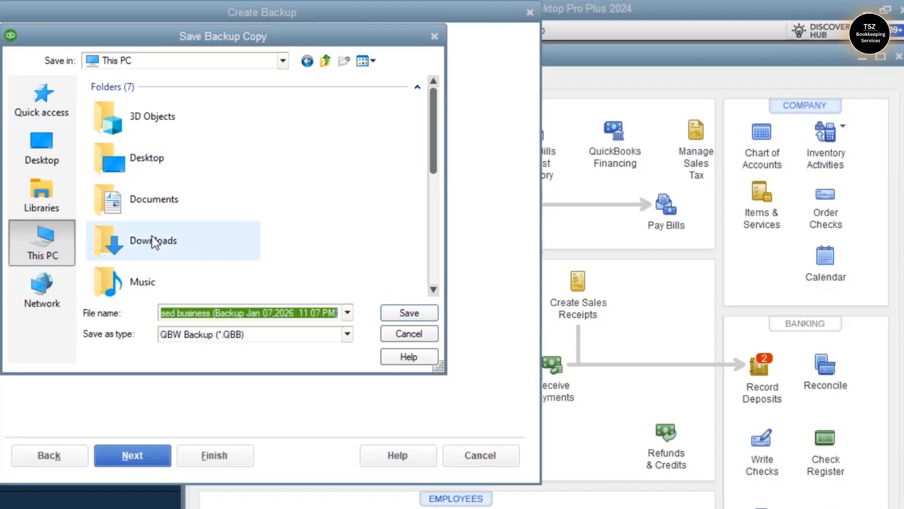
scroll(153, 240, "down", 5)
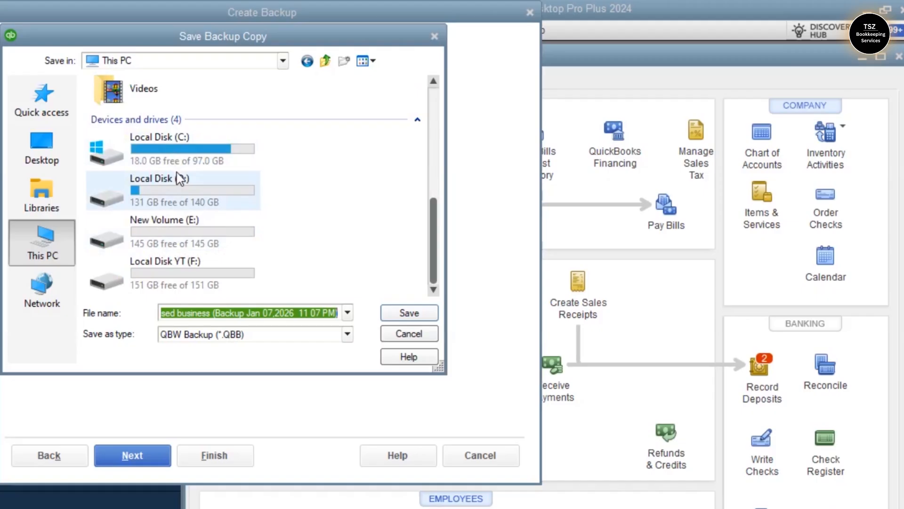
double_click(180, 147)
double_click(146, 239)
double_click(131, 118)
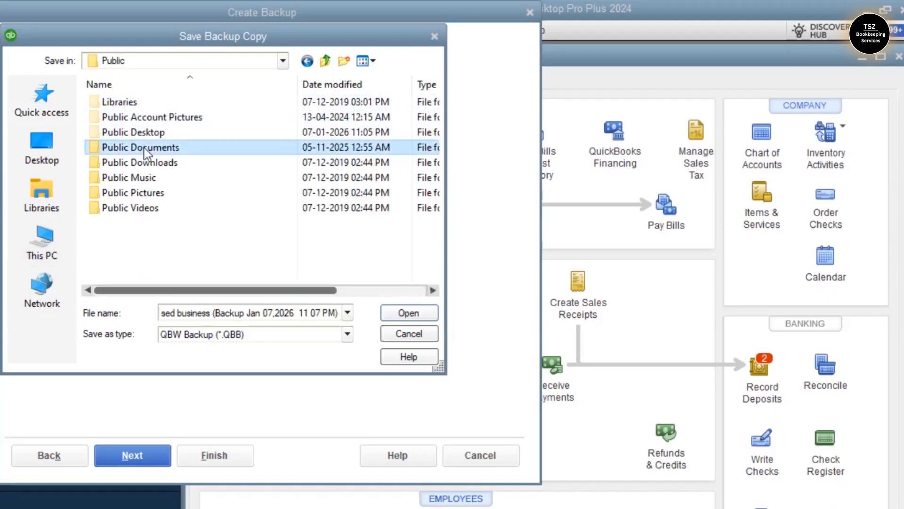
double_click(144, 148)
double_click(144, 104)
double_click(144, 104)
double_click(144, 105)
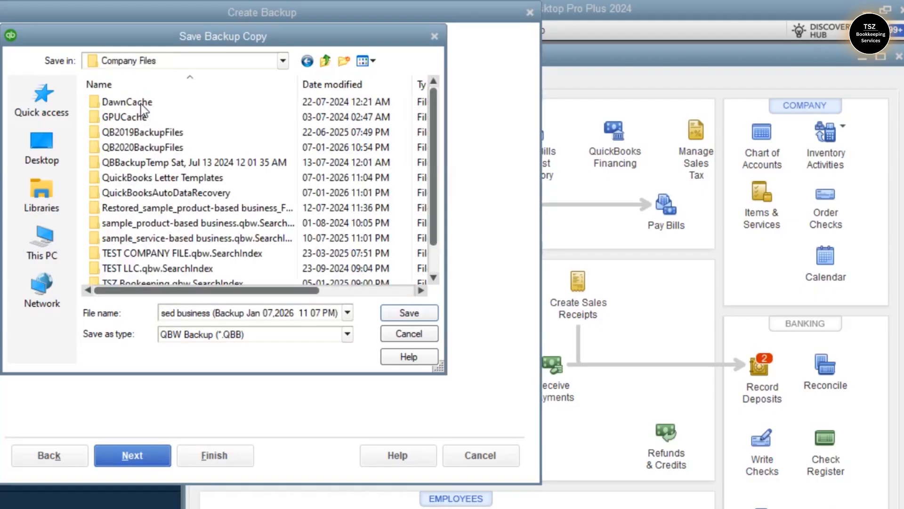
- Examine the Company Files folder's contents and its place in the folder hierarchy of Local Disk (C:)
left_click(283, 61)
left_click(283, 61)
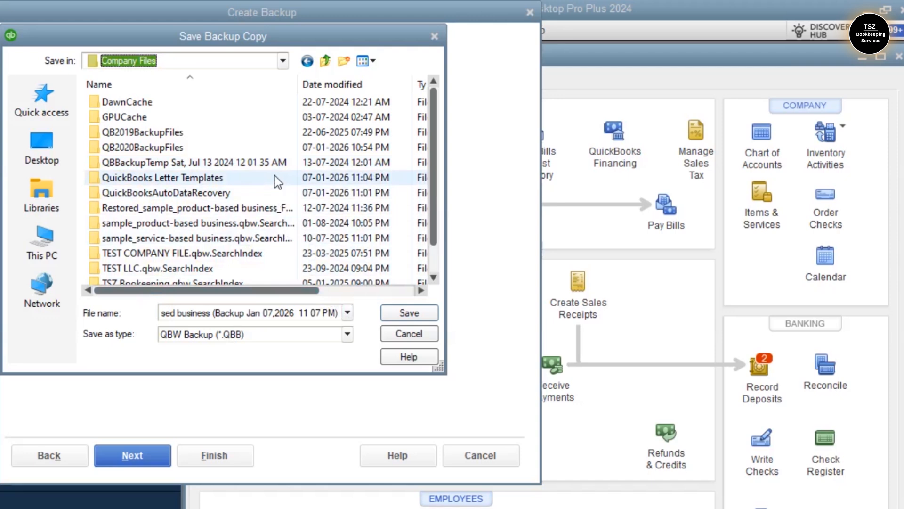
scroll(212, 179, "down", 1)
scroll(164, 118, "up", 1)
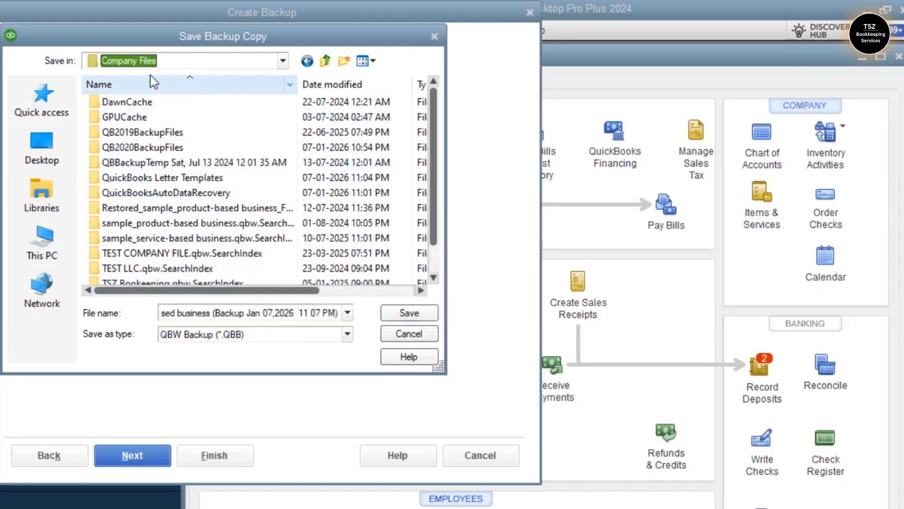
left_click(283, 61)
scroll(151, 274, "up", 5)
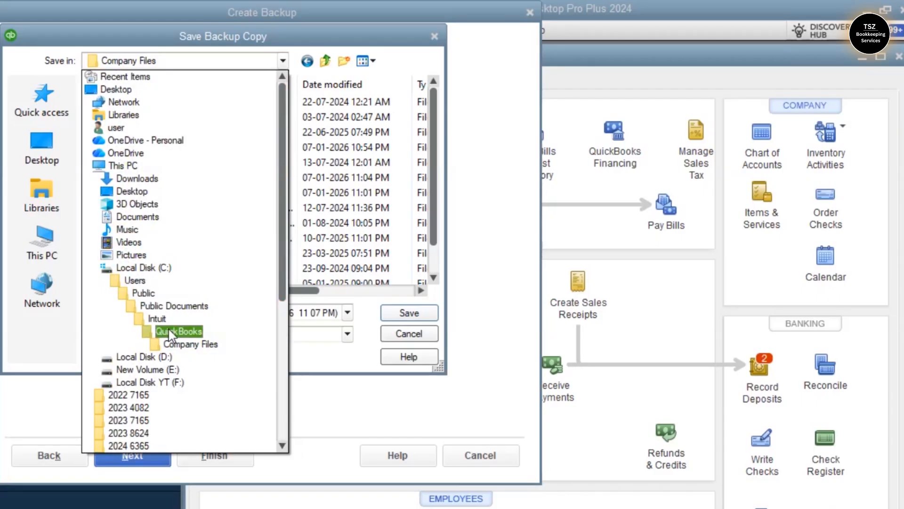
left_click(403, 58)
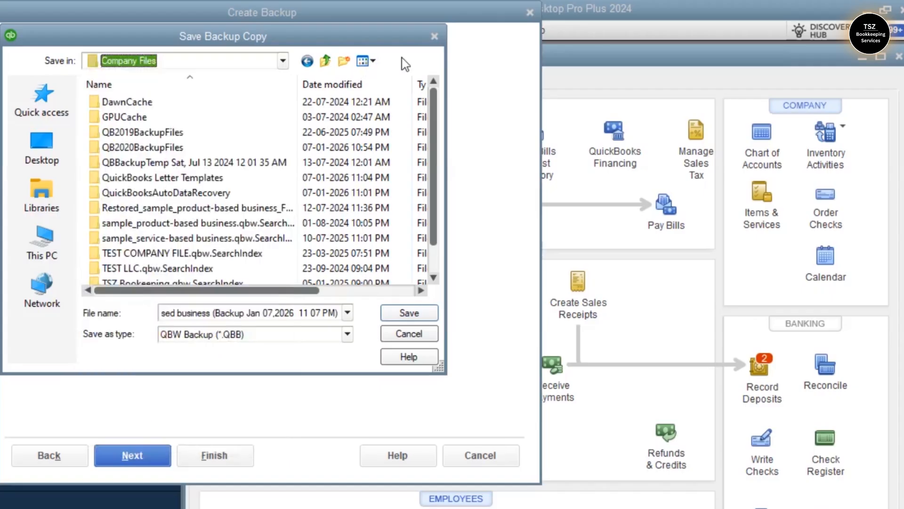
- Create a new folder named Backup inside Company Files and open it as the save location
left_click(343, 61)
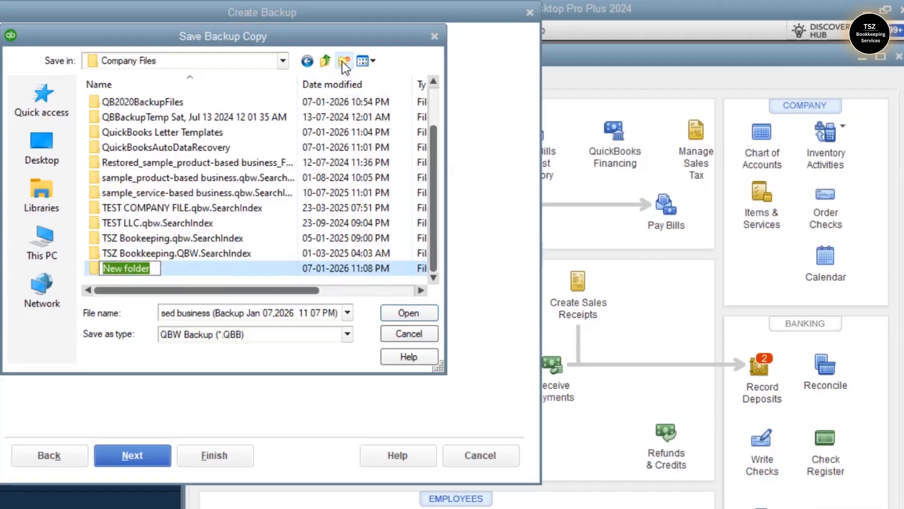
type("Backup")
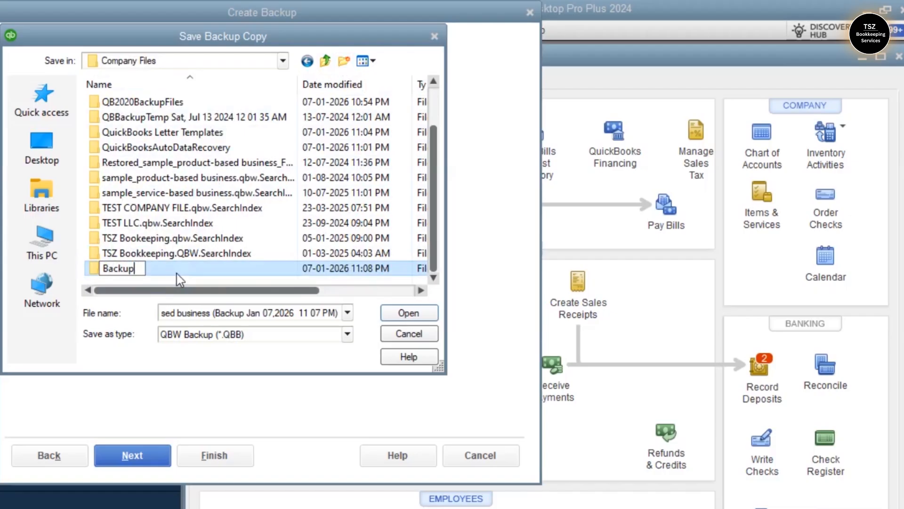
key("Return")
key("Return")
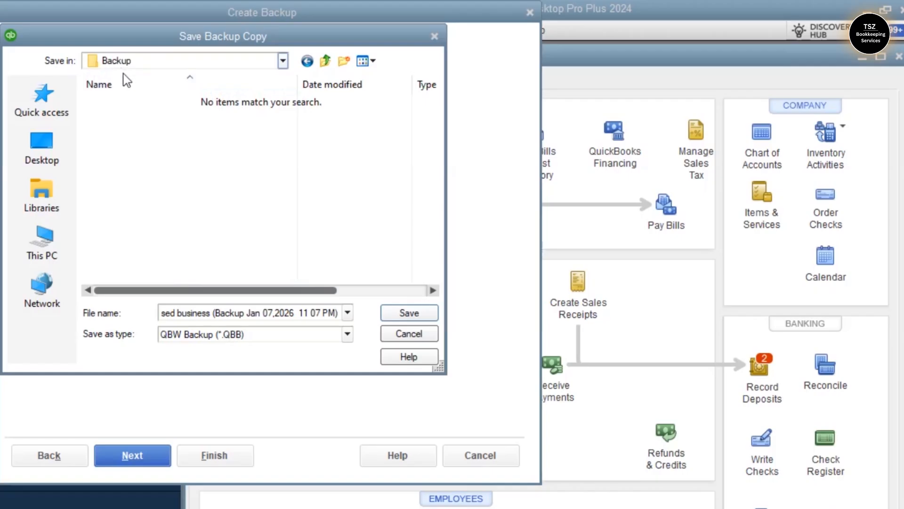
- Save the backup copy in the Backup folder, keeping this location on drive C:, and close the completion message
left_click(409, 313)
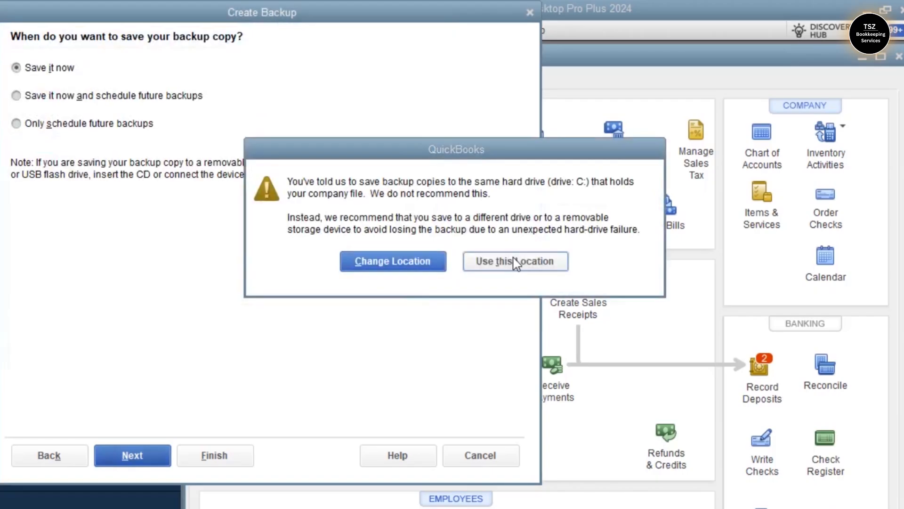
left_click(513, 261)
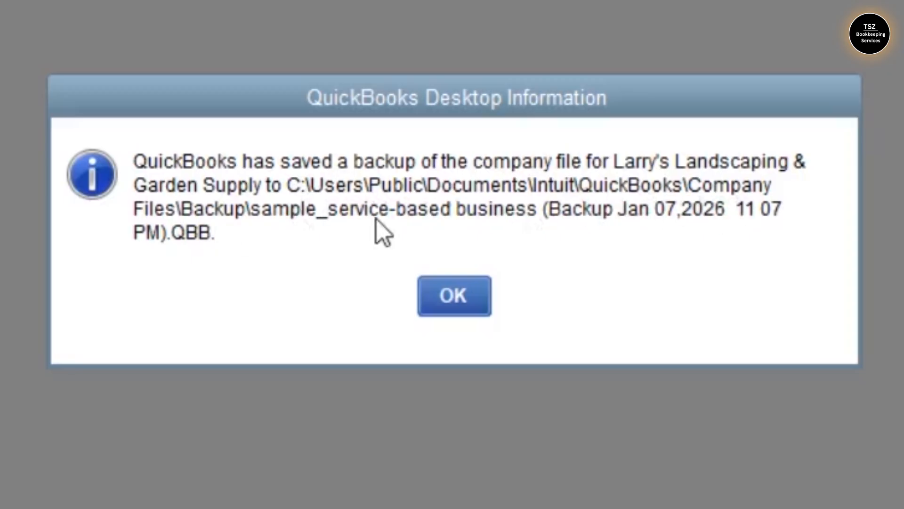
left_click(462, 300)
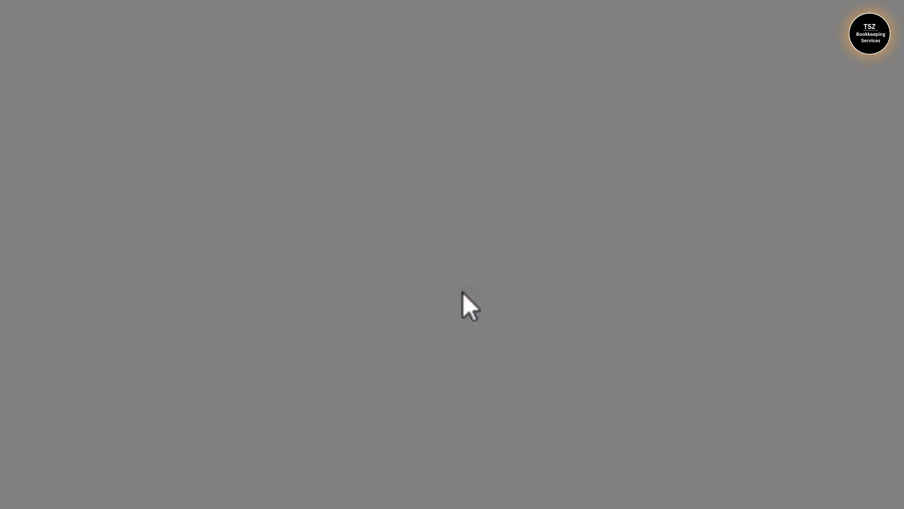